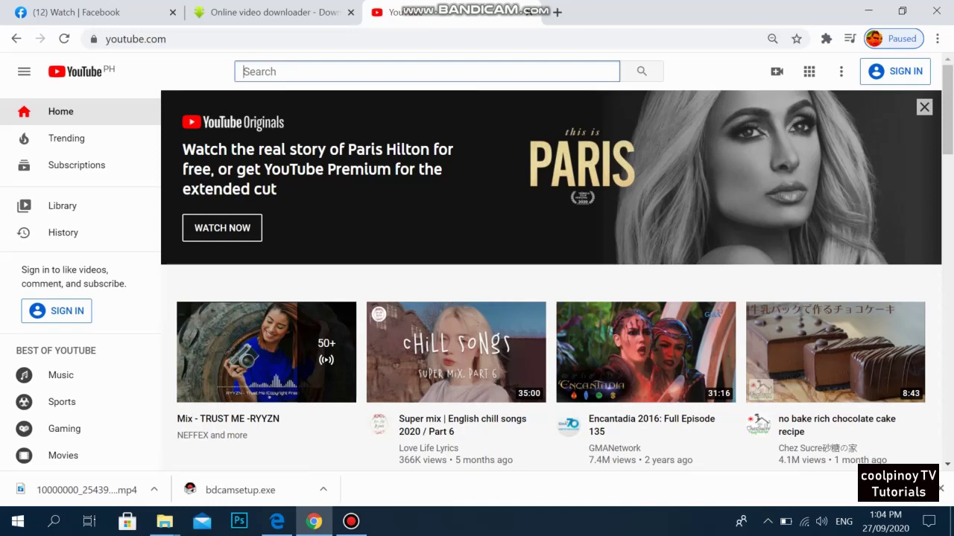
Step: Search YouTube for 'how to download video from facebook' using the suggested query
type("how ")
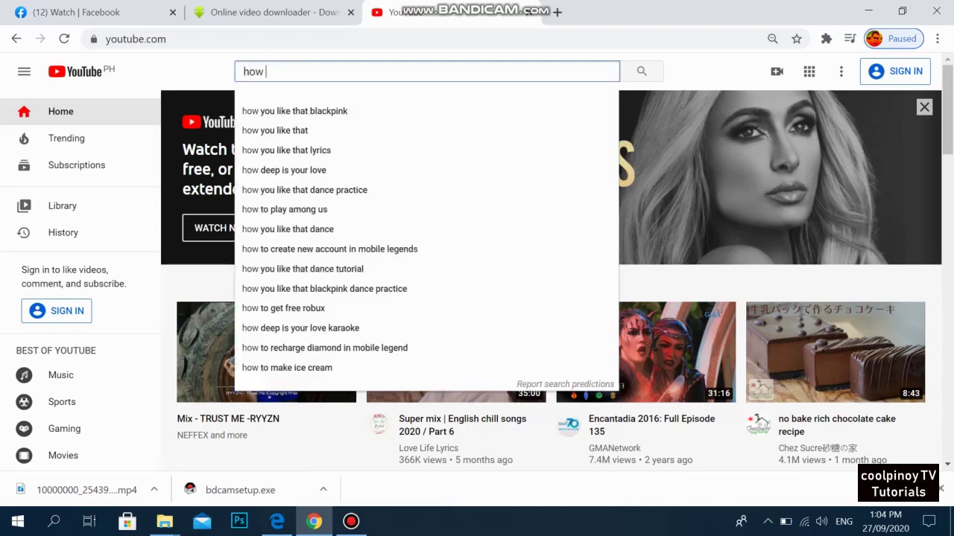
type("to")
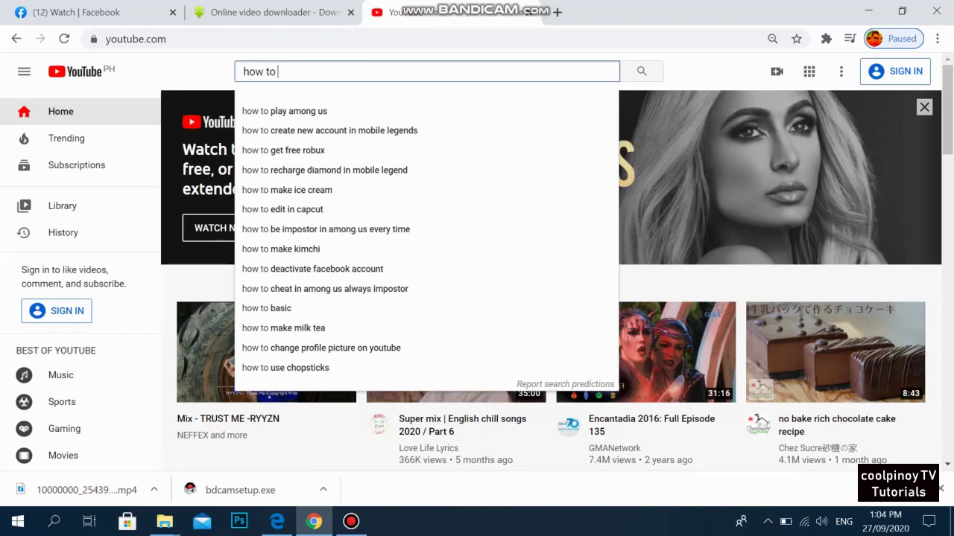
type(" download")
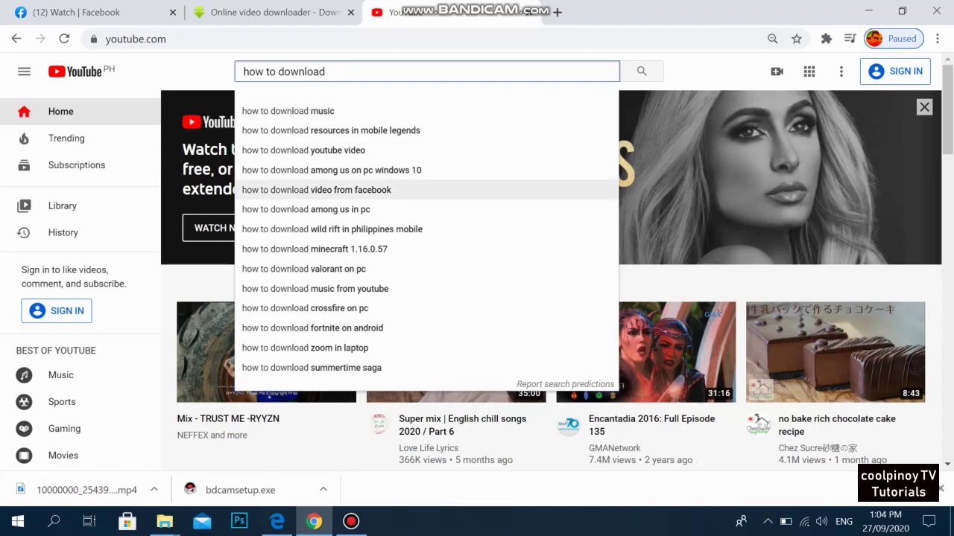
left_click(316, 190)
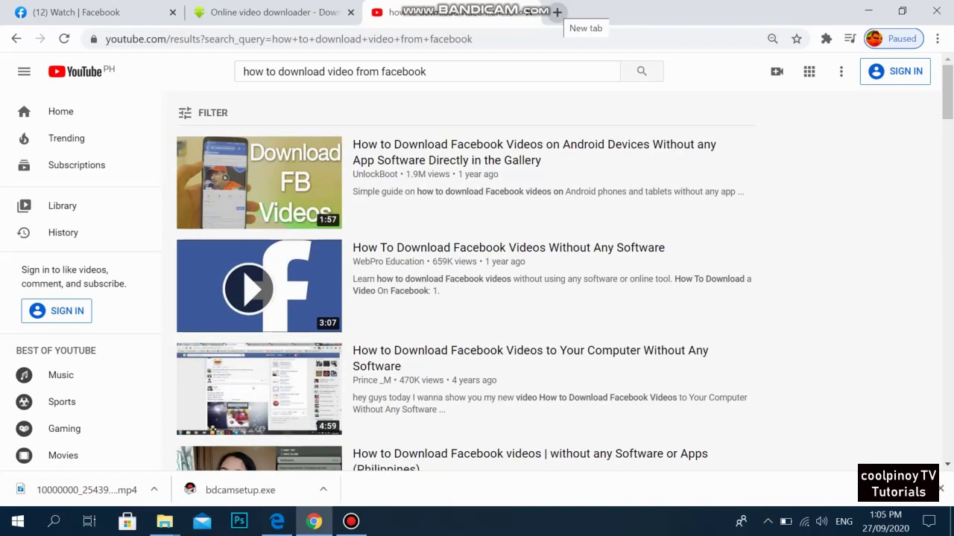
Step: Open Facebook from a new tab's shortcut, then go back to the 'My good boys' Watch tab
left_click(557, 12)
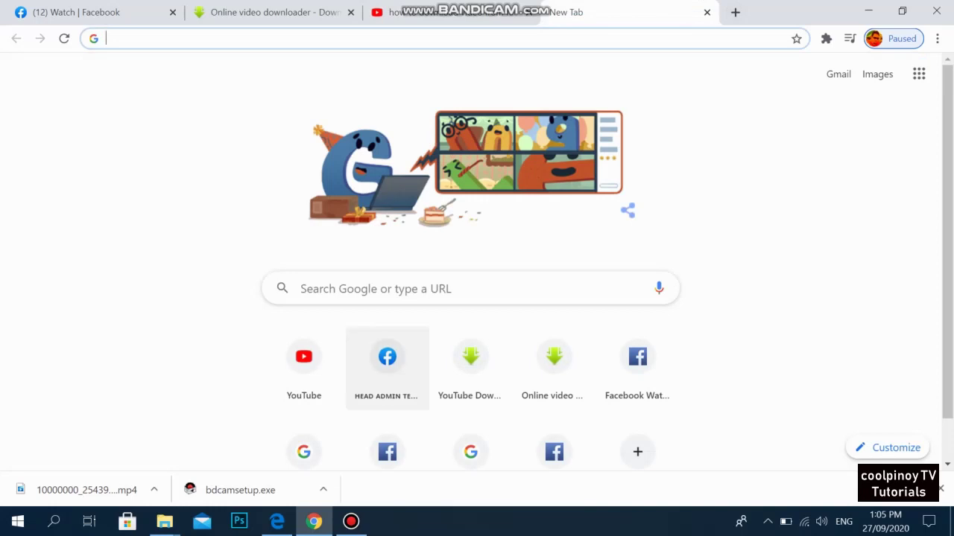
left_click(386, 362)
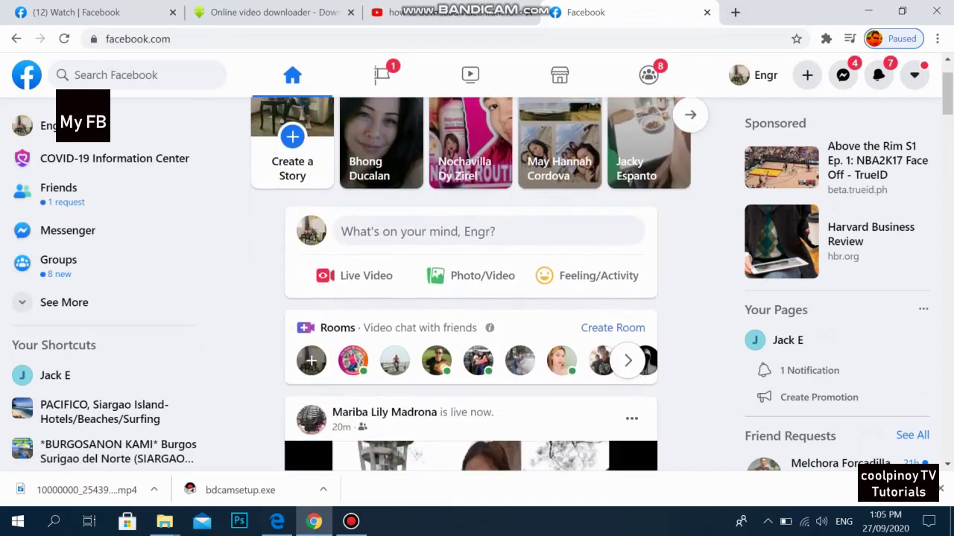
left_click(74, 11)
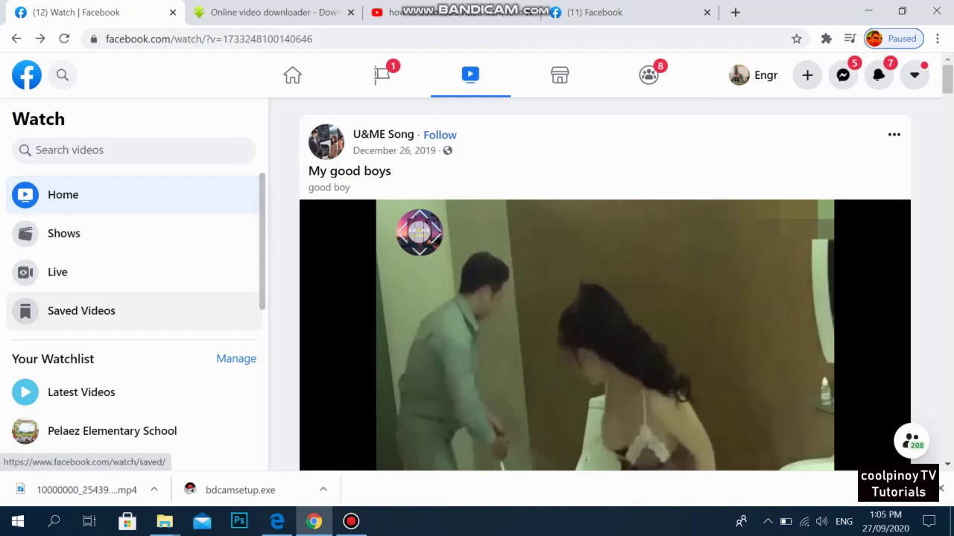
Step: Play and pause the 'My good boys' video while scrolling over its post
scroll(134, 313, "down", 2)
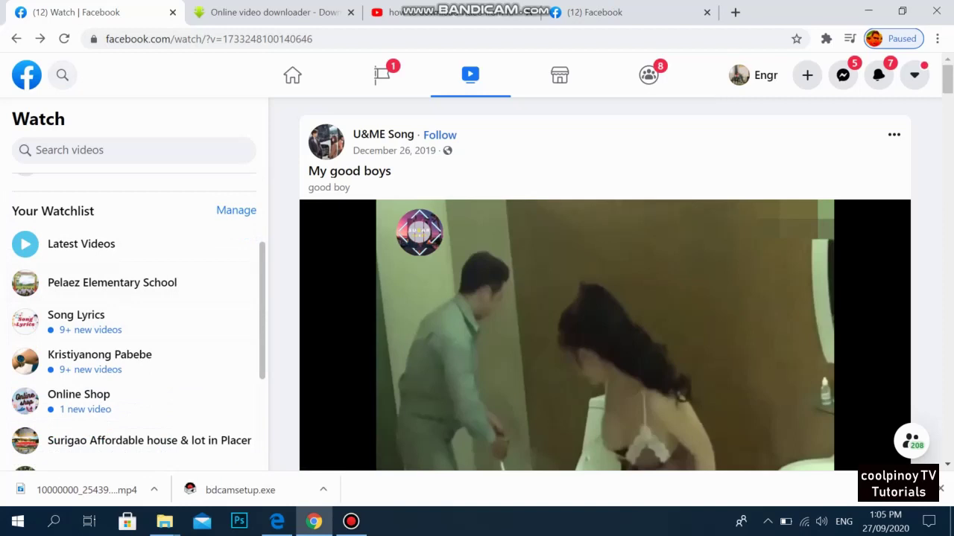
scroll(596, 298, "down", 1)
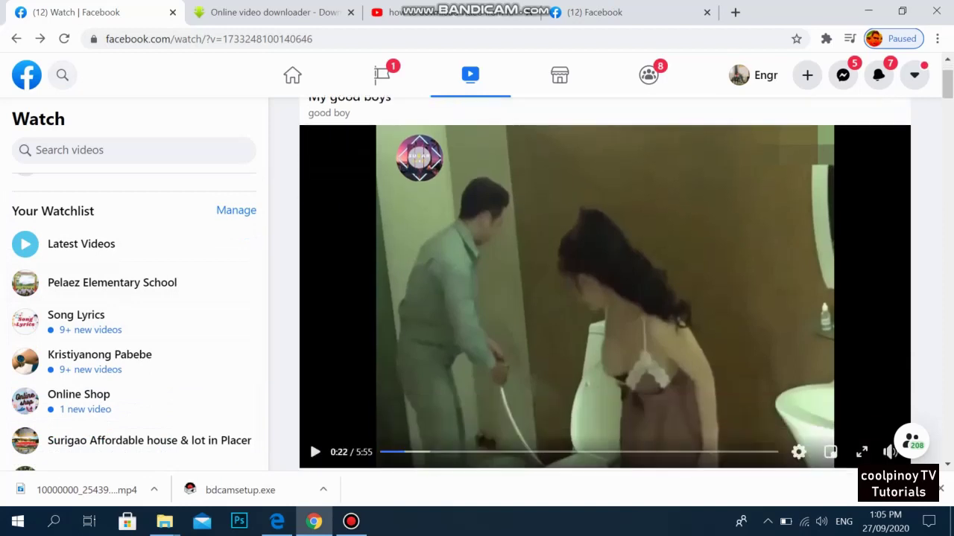
scroll(889, 377, "down", 1)
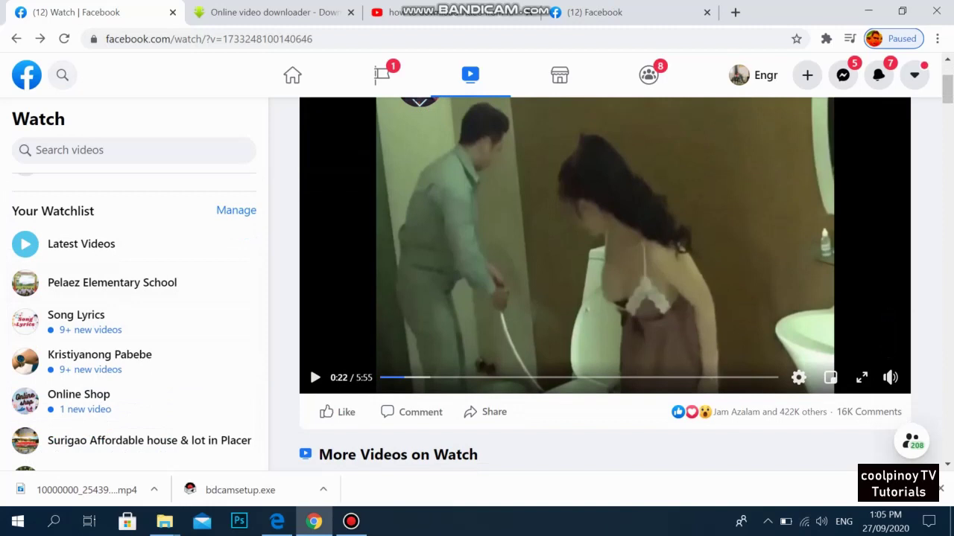
scroll(890, 377, "up", 1)
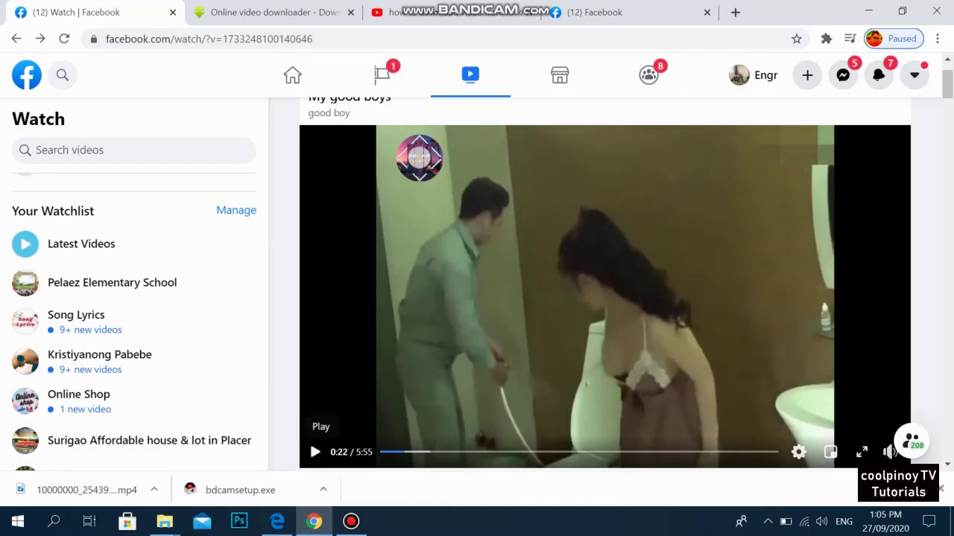
left_click(315, 452)
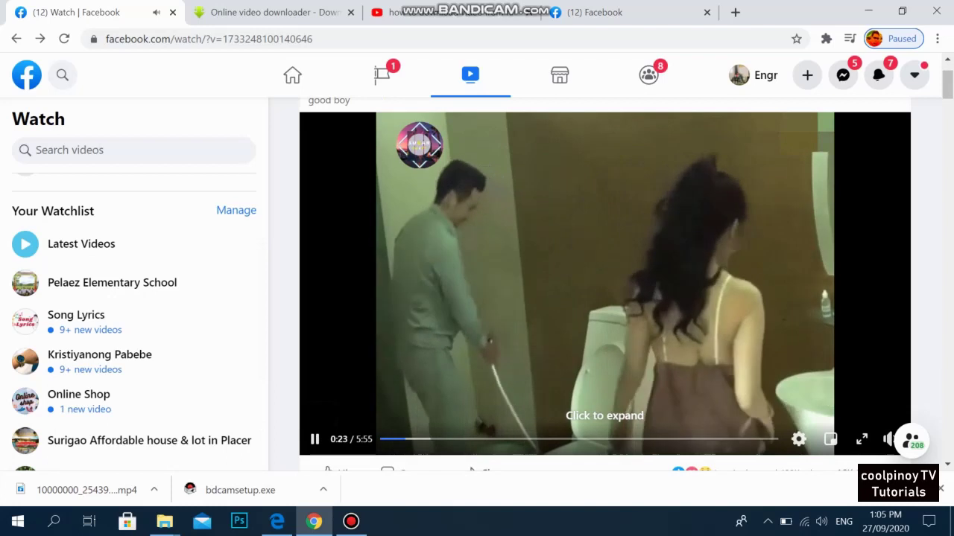
scroll(605, 283, "up", 1)
scroll(605, 283, "down", 1)
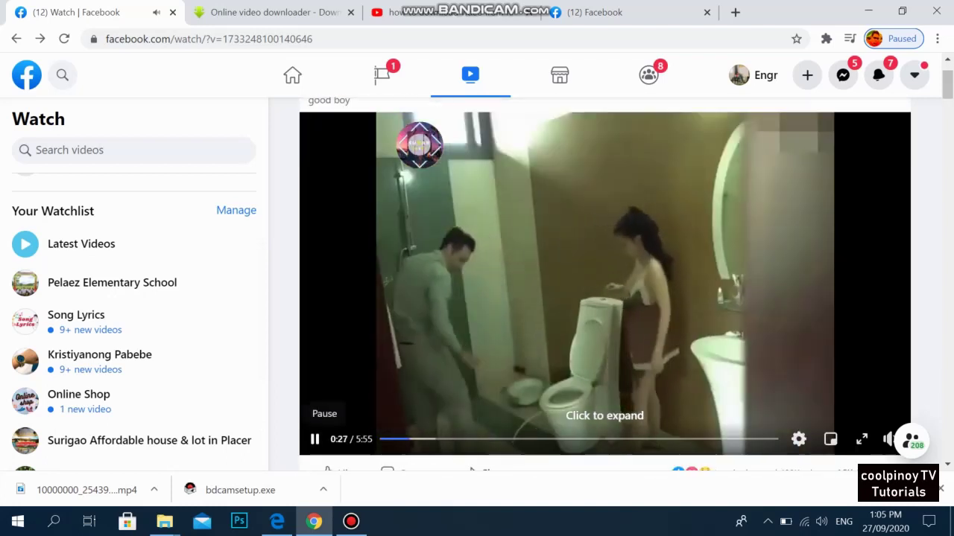
left_click(315, 439)
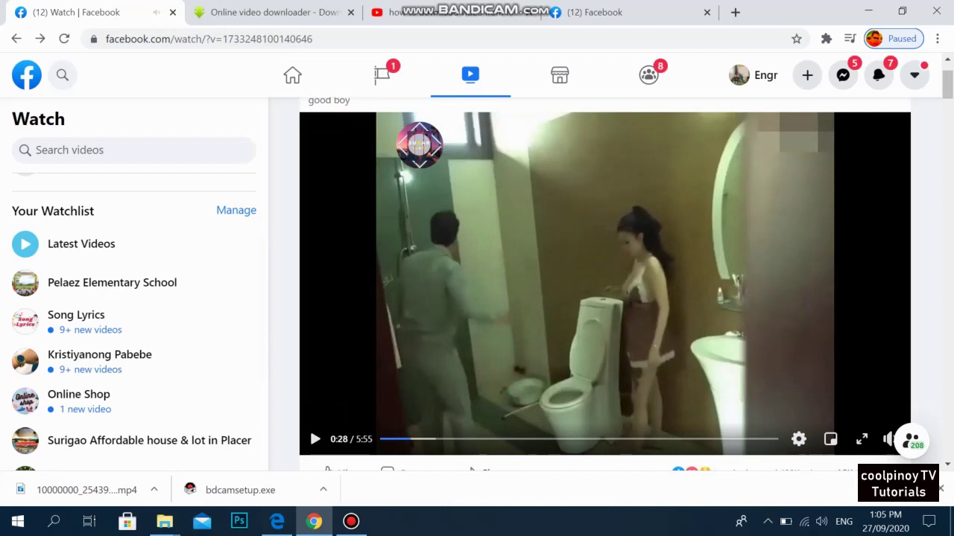
scroll(604, 291, "up", 1)
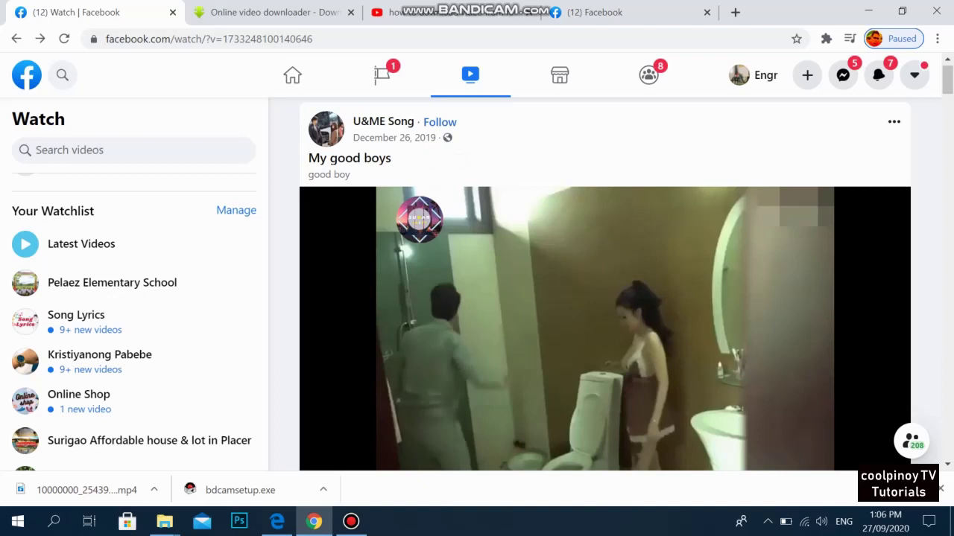
scroll(605, 291, "down", 1)
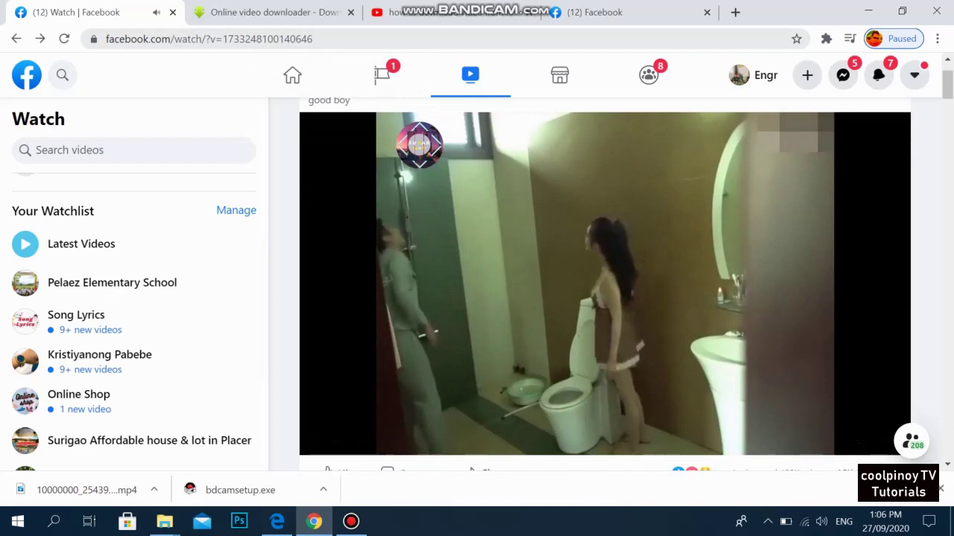
key("ctrl+l")
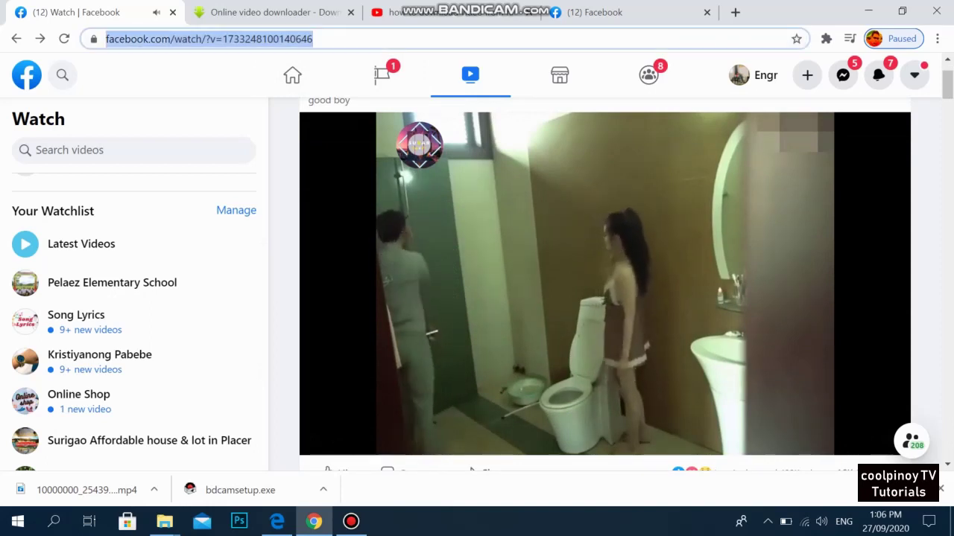
left_click(372, 39)
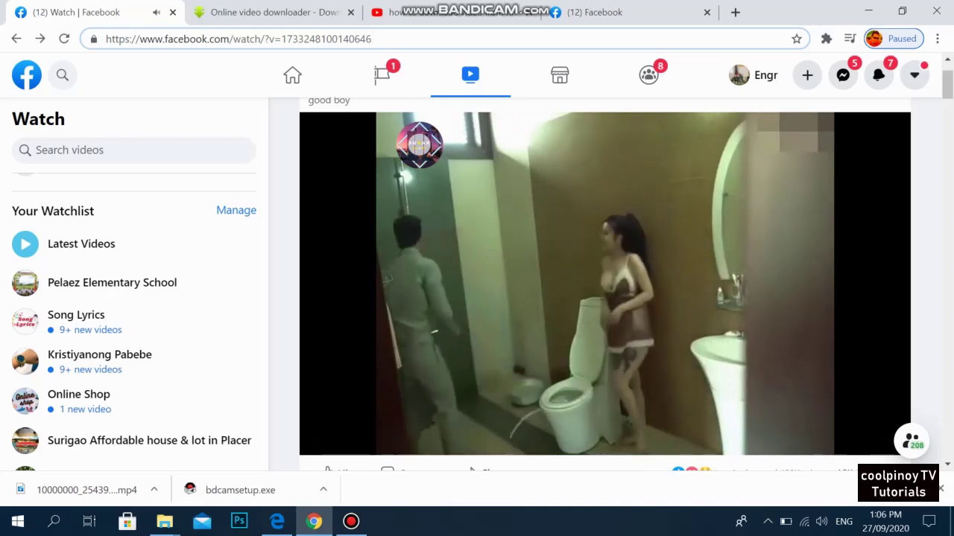
left_click(164, 39)
key("BackSpace")
key("BackSpace")
key("BackSpace")
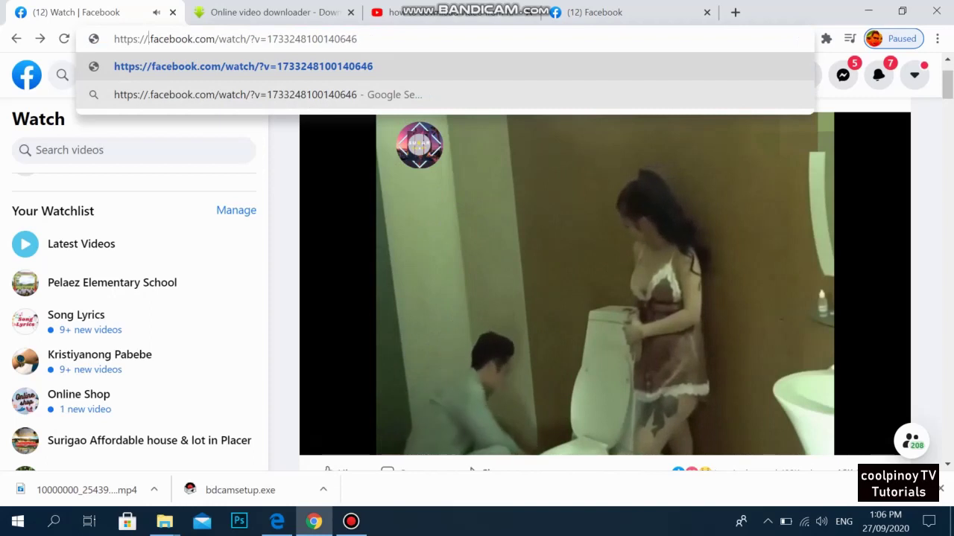
type("m")
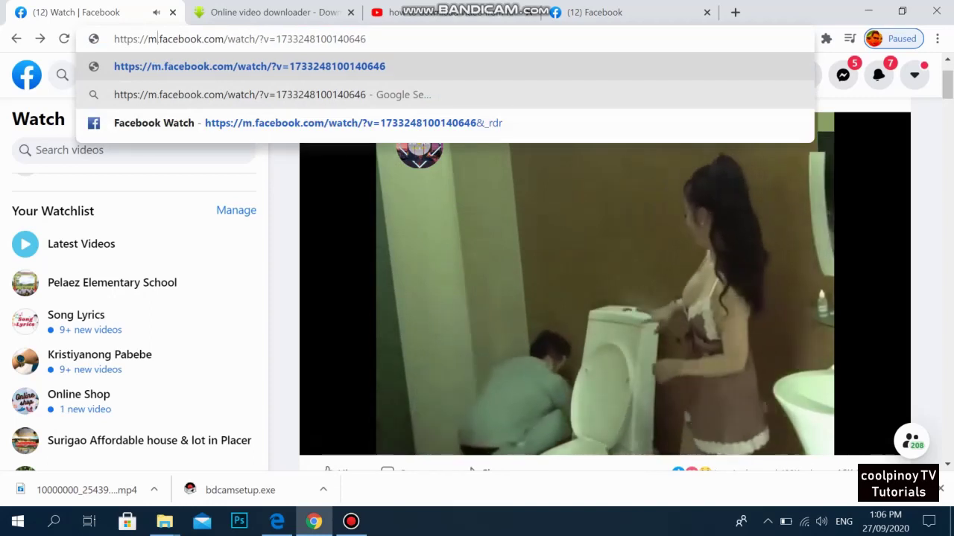
key("Return")
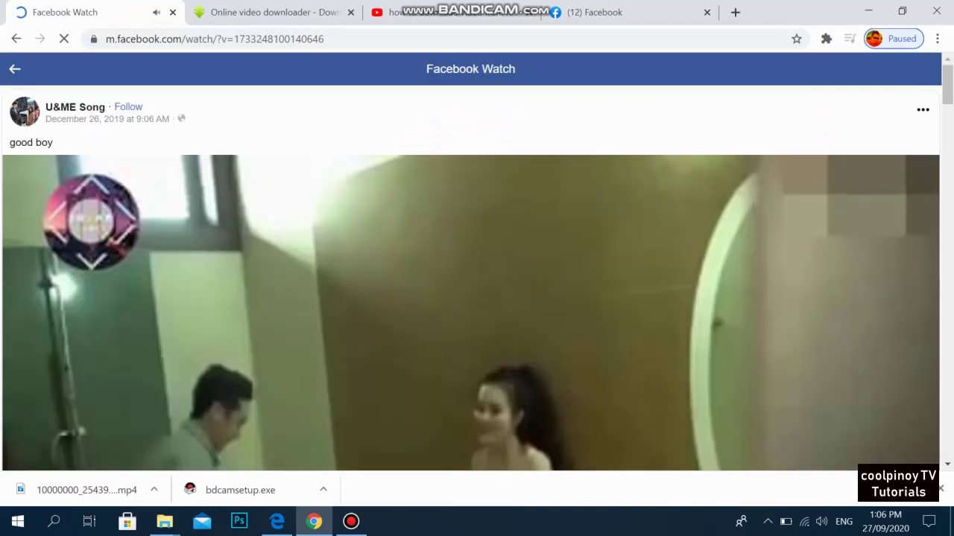
Step: Copy the mobile Watch page URL and open a new blank tab
scroll(477, 261, "down", 2)
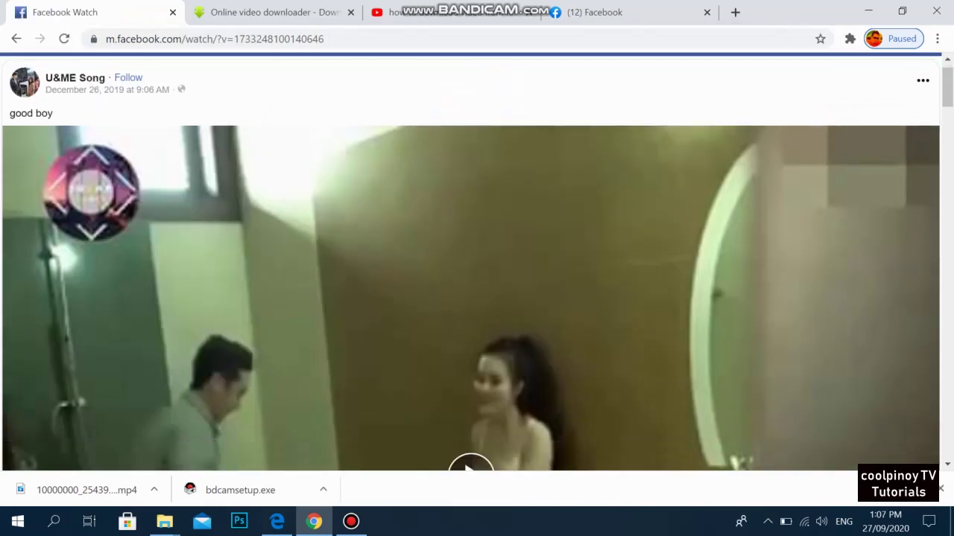
scroll(477, 261, "up", 1)
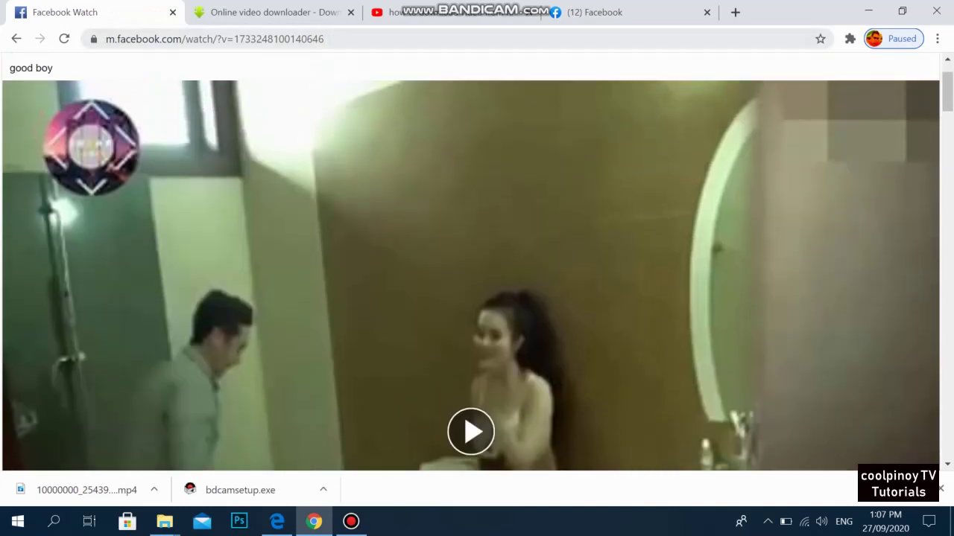
left_click(214, 38)
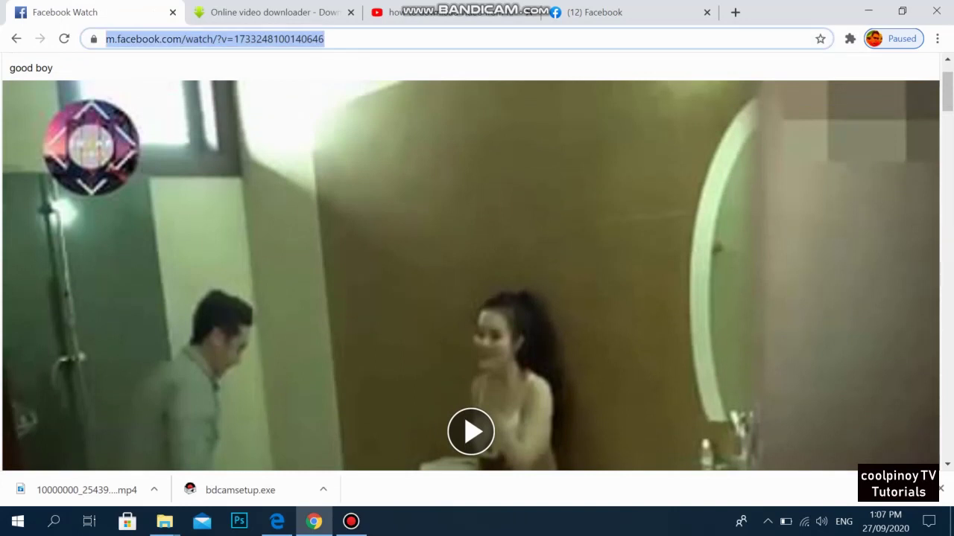
left_click(358, 39)
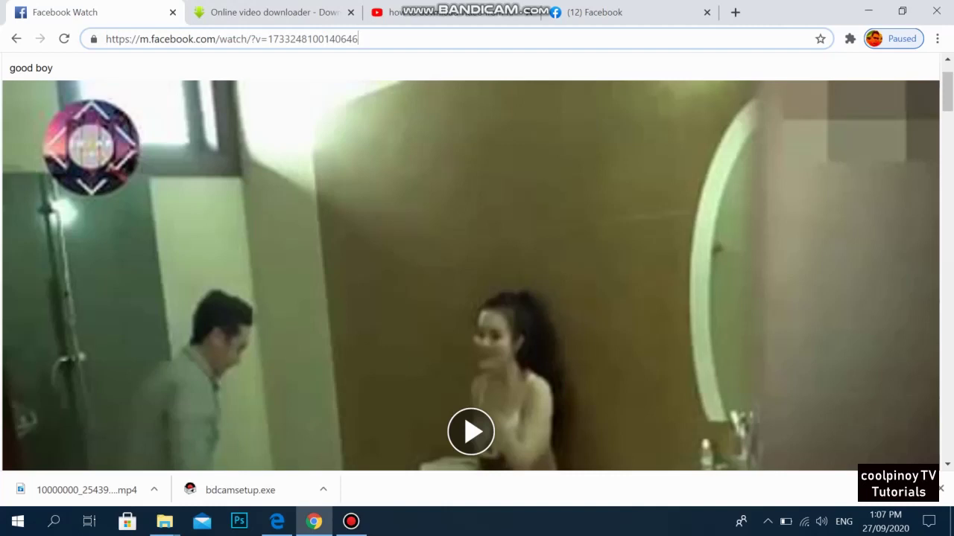
left_click_drag(358, 39, 106, 39)
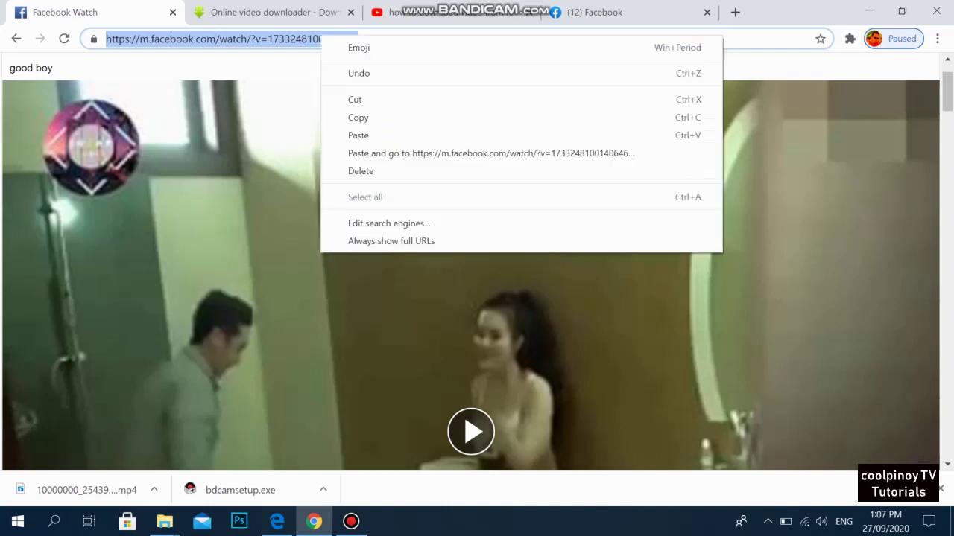
left_click(358, 117)
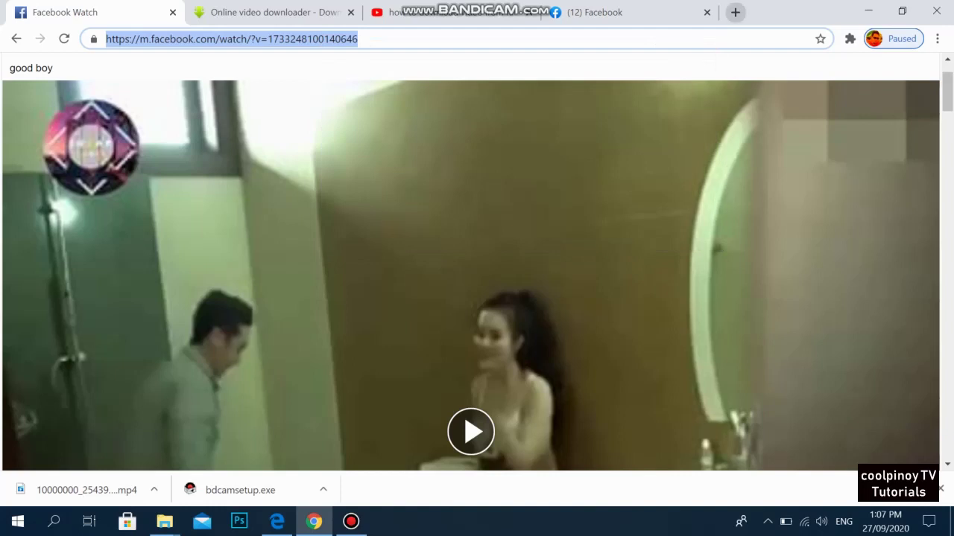
left_click(735, 12)
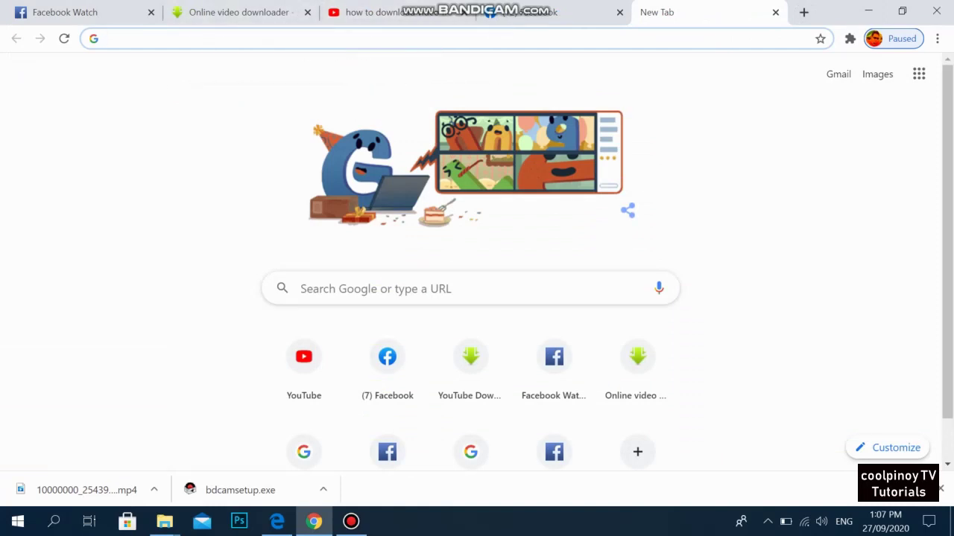
Step: Switch to the savefrom.net tab and reload it at en.savefrom.net
left_click(238, 12)
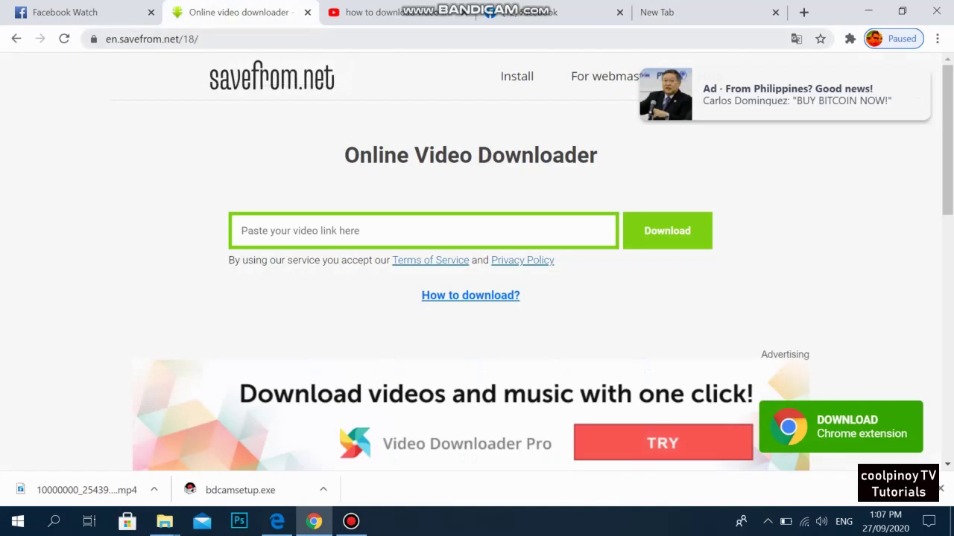
left_click(223, 39)
left_click(231, 39)
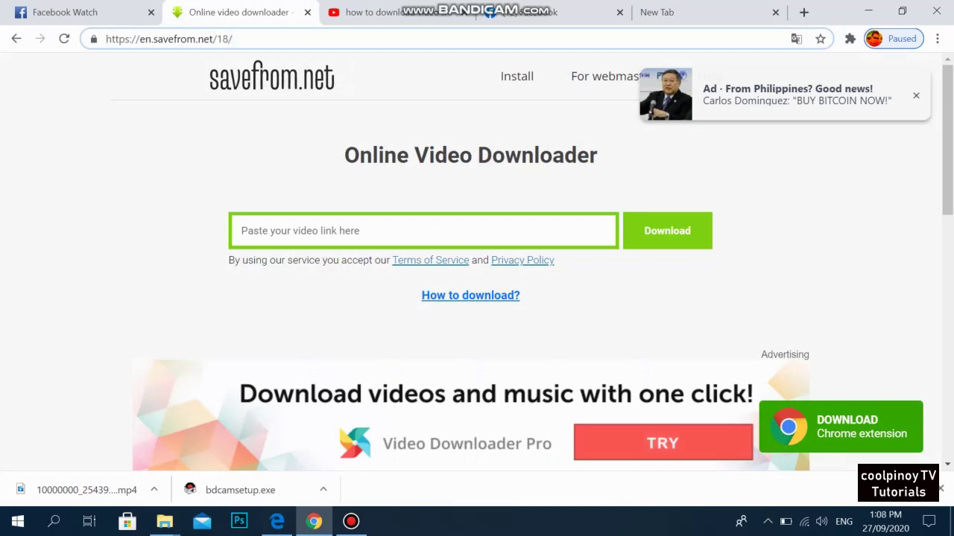
left_click(140, 38)
key("BackSpace")
key("BackSpace")
key("BackSpace")
key("BackSpace")
key("BackSpace")
key("BackSpace")
key("BackSpace")
key("BackSpace")
type("h")
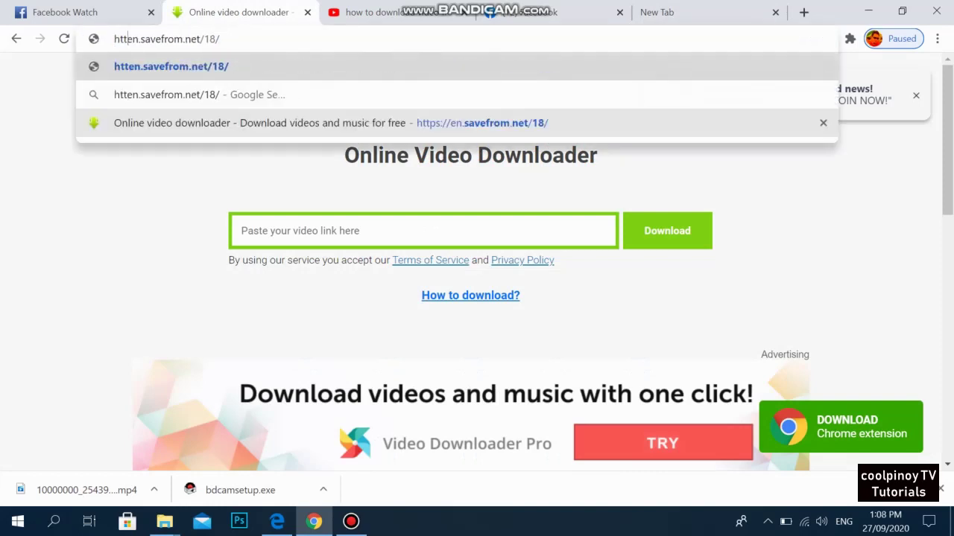
key("BackSpace")
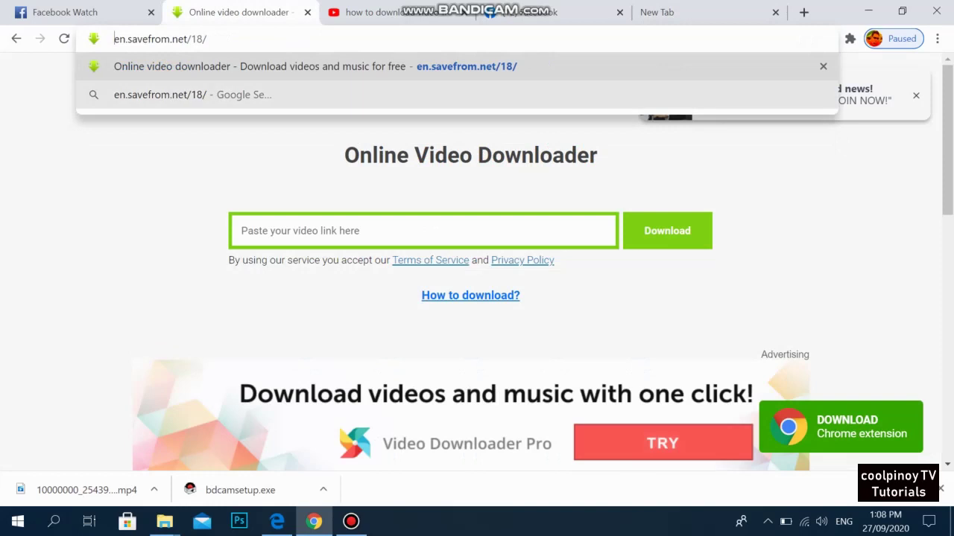
key("BackSpace")
key("BackSpace")
key("BackSpace")
key("BackSpace")
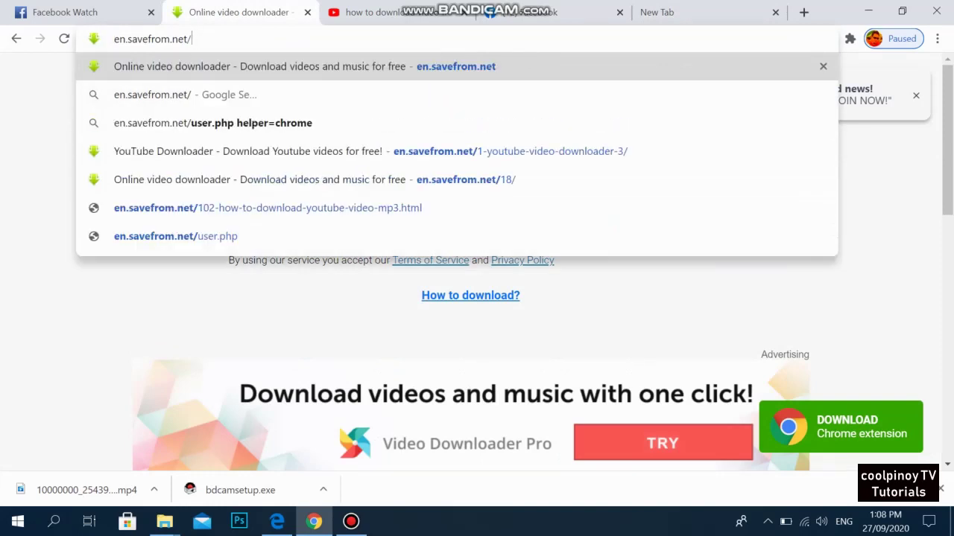
key("Return")
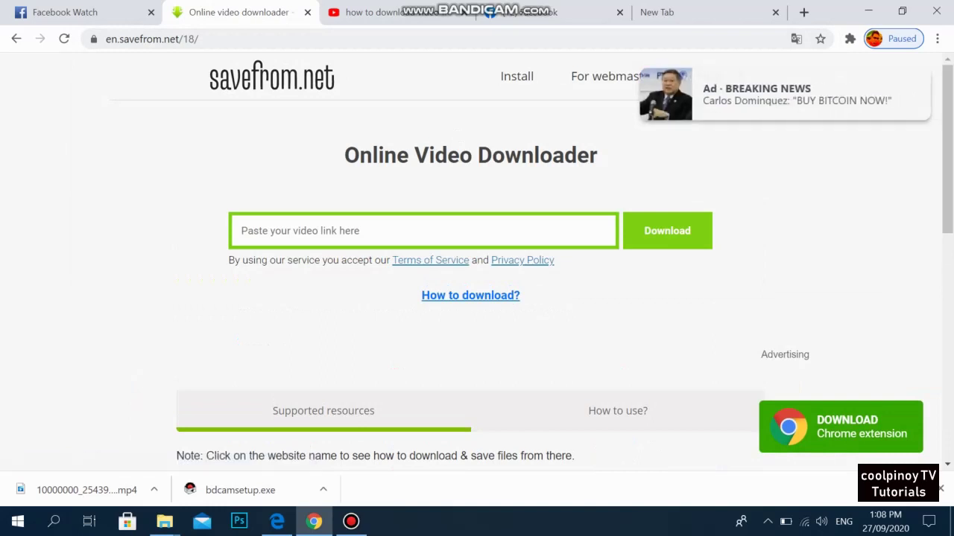
Step: Paste the copied Facebook link into savefrom.net's field, which returns a restricted-access notice
left_click(373, 231)
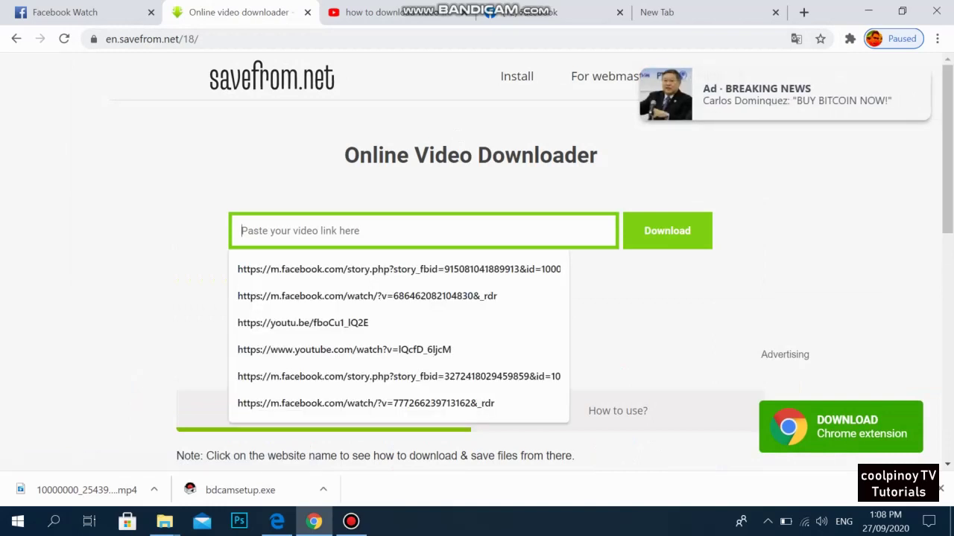
right_click(369, 233)
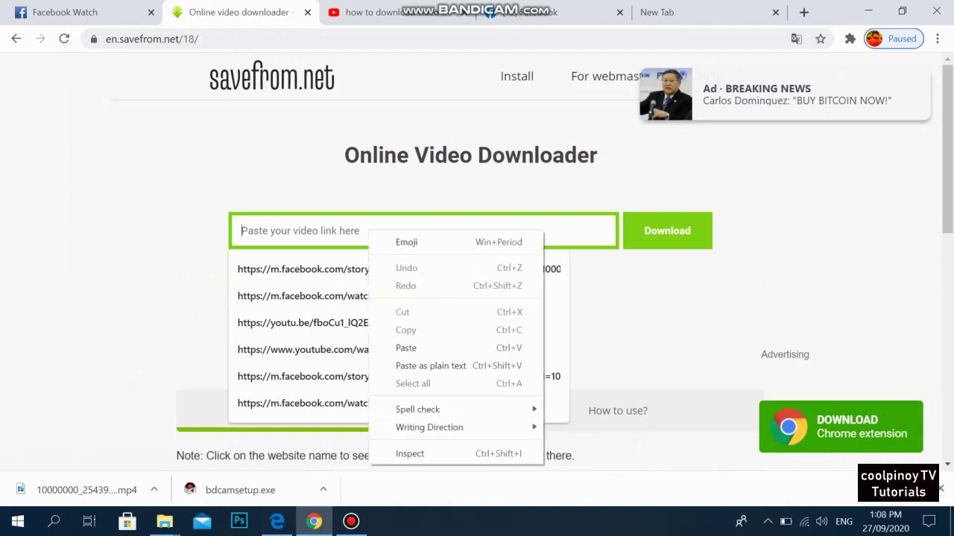
left_click(406, 348)
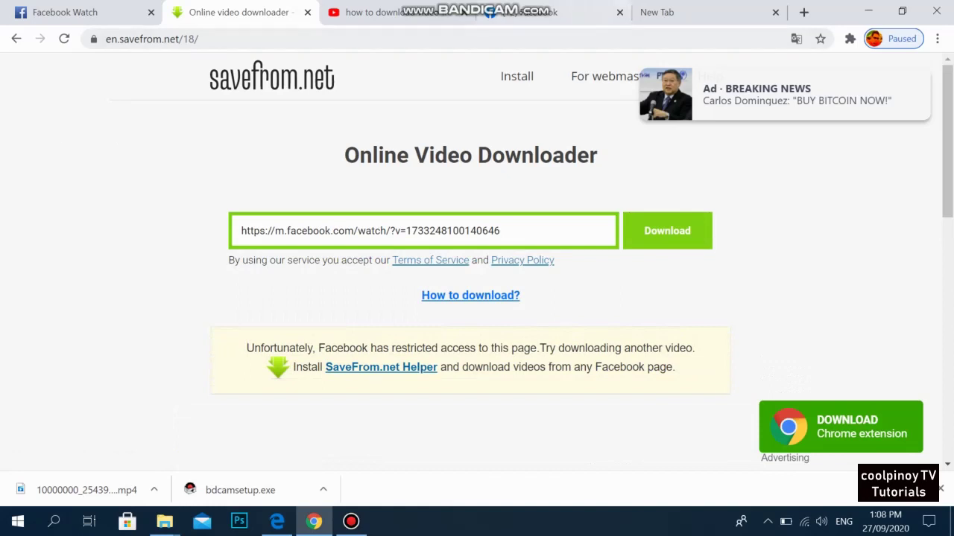
Step: Copy the Watch video's URL again from the Facebook tab and return to savefrom.net
key("ctrl+4")
key("ctrl+1")
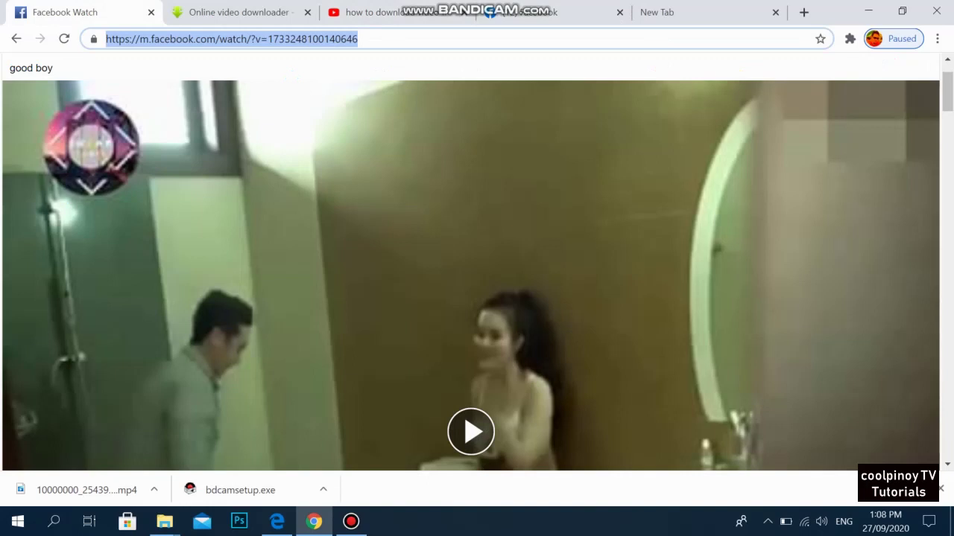
left_click(358, 38)
left_click_drag(358, 39, 106, 39)
right_click(186, 38)
left_click(223, 119)
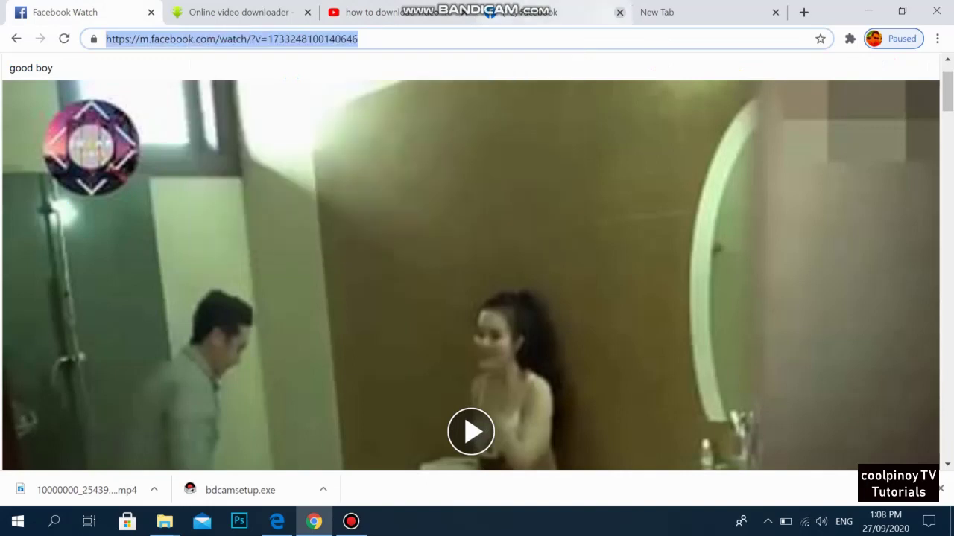
left_click(239, 12)
left_click(417, 231)
Step: Replace the field's text with the Facebook Watch link and download 'My good boys' as MP4
key("BackSpace")
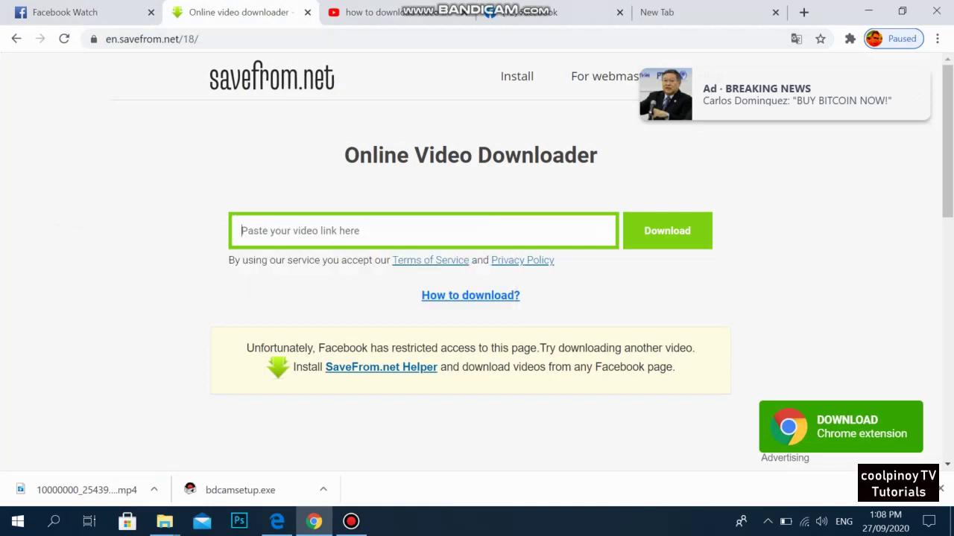
right_click(409, 228)
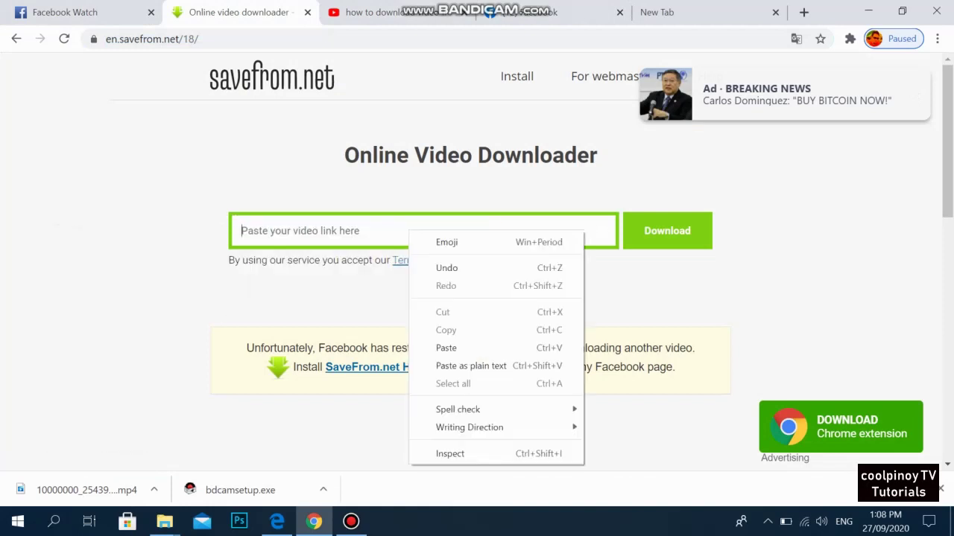
left_click(428, 347)
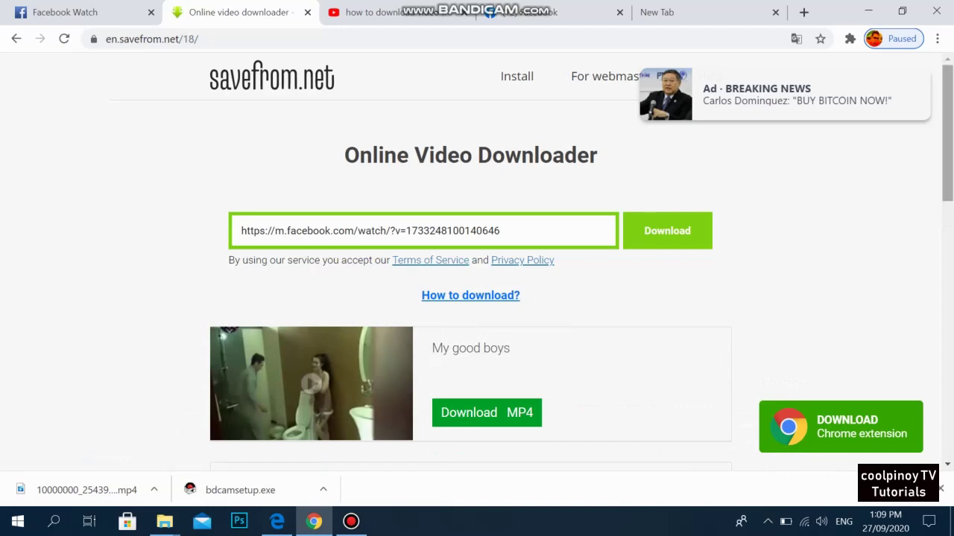
scroll(477, 261, "down", 1)
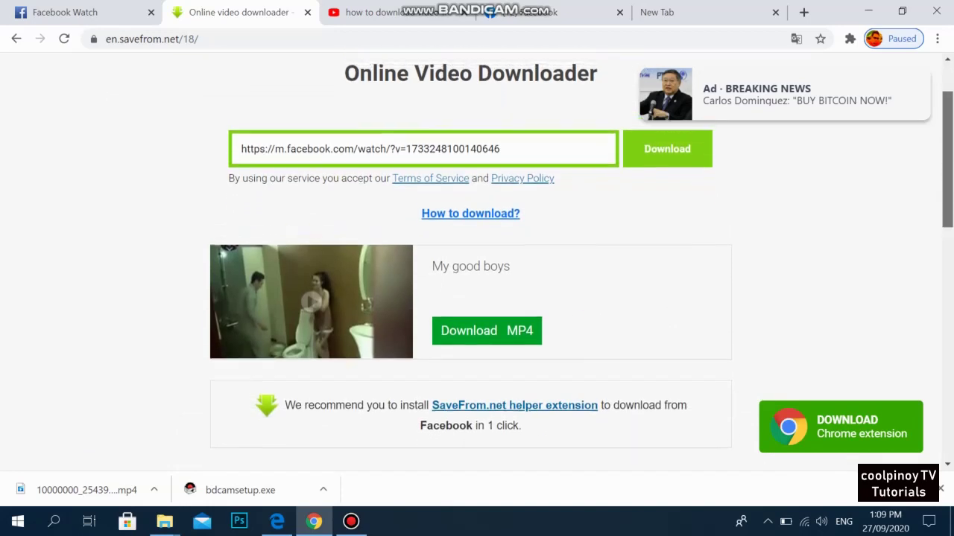
scroll(477, 261, "up", 1)
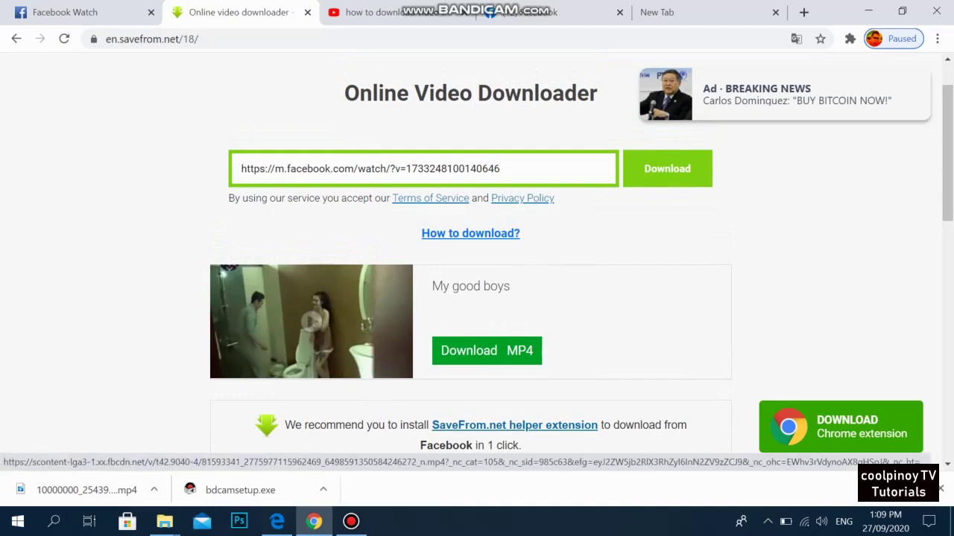
left_click(486, 351)
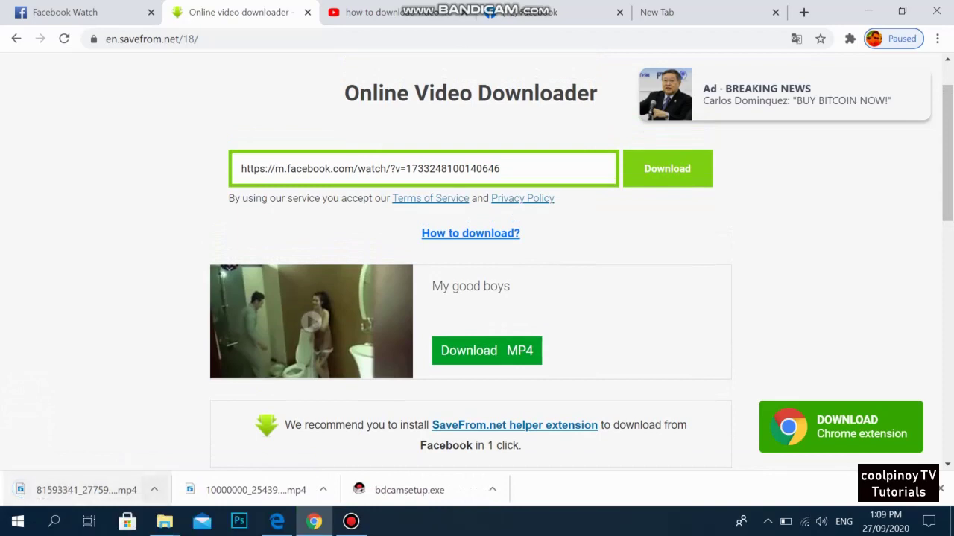
Step: Show the downloaded 7.69 MB MP4 in the Downloads folder via the download bar
left_click(153, 489)
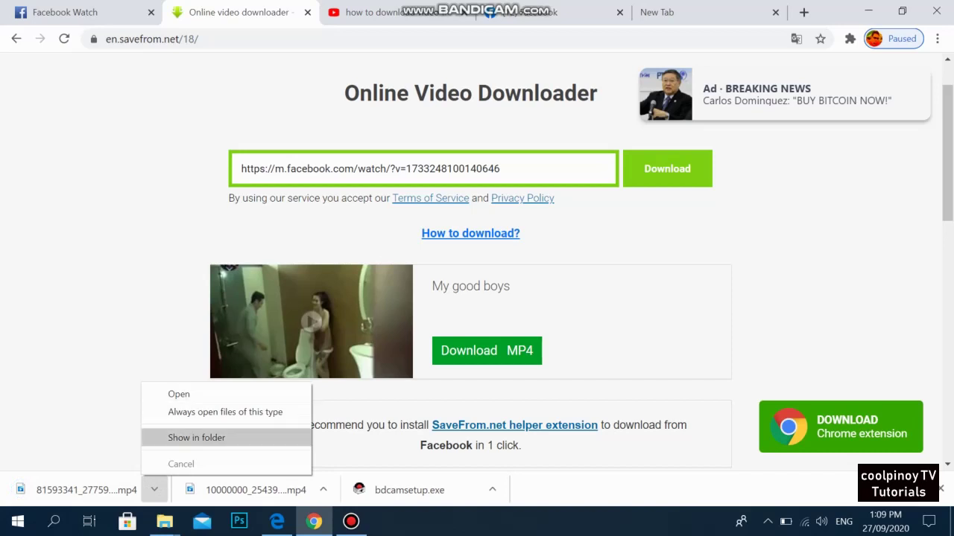
left_click(196, 438)
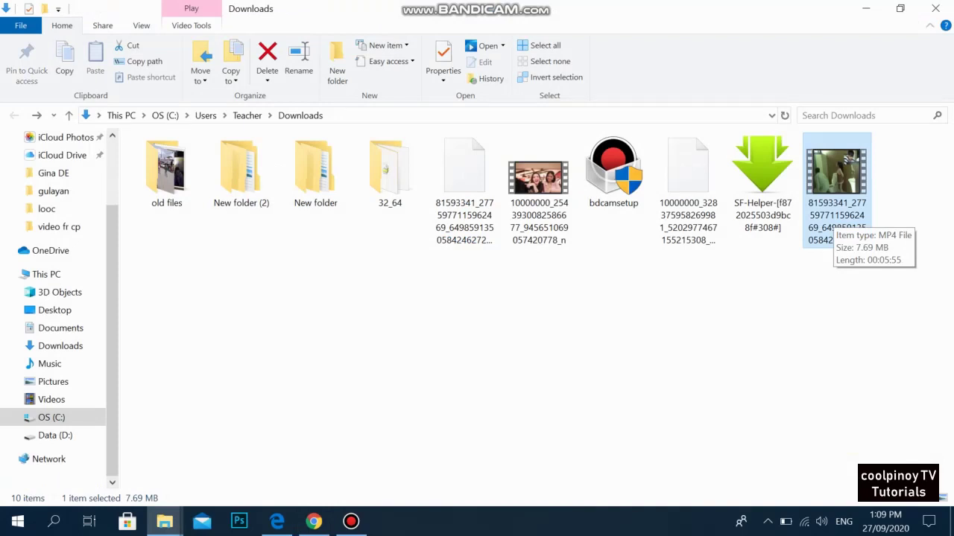
Step: Play the downloaded MP4 and jump ahead to about 0:58, 3:13, then 4:48
double_click(828, 216)
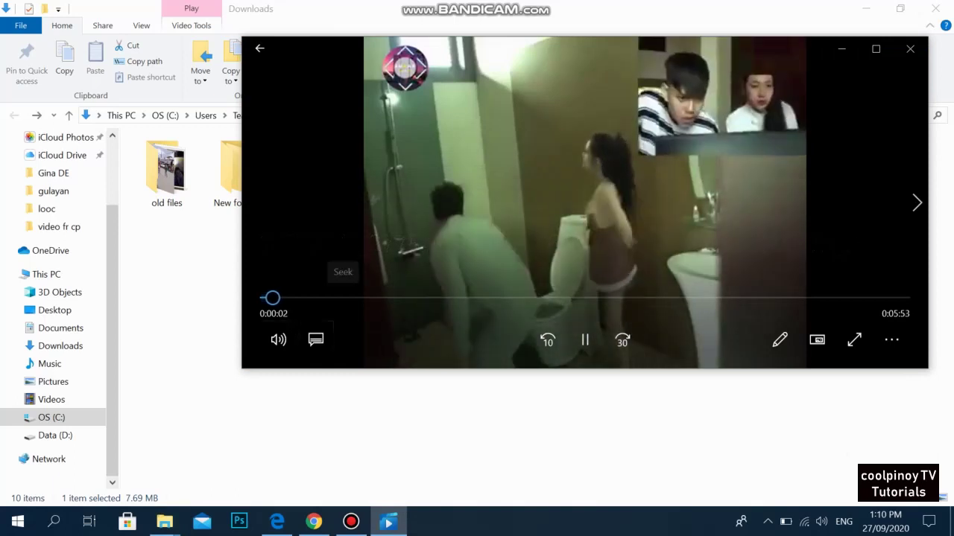
left_click(370, 298)
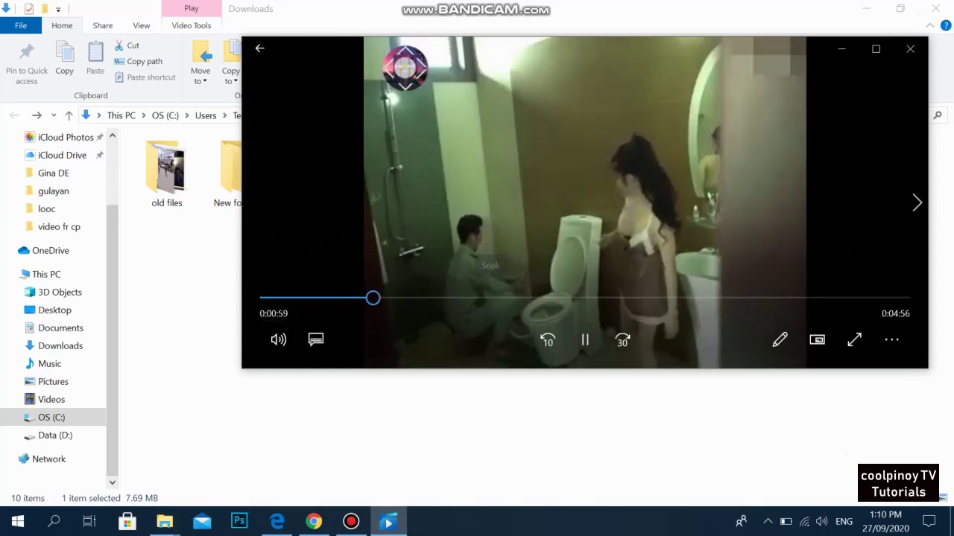
left_click(612, 298)
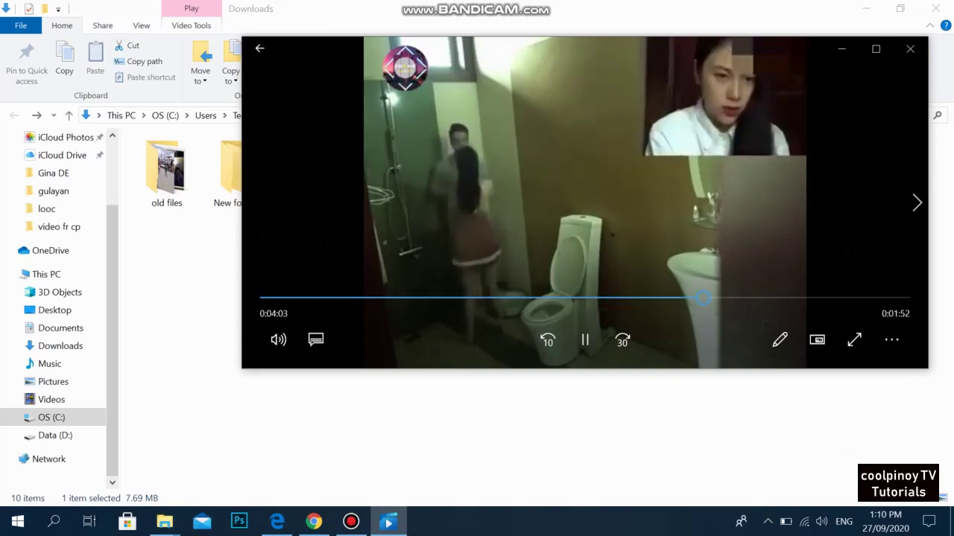
left_click(782, 298)
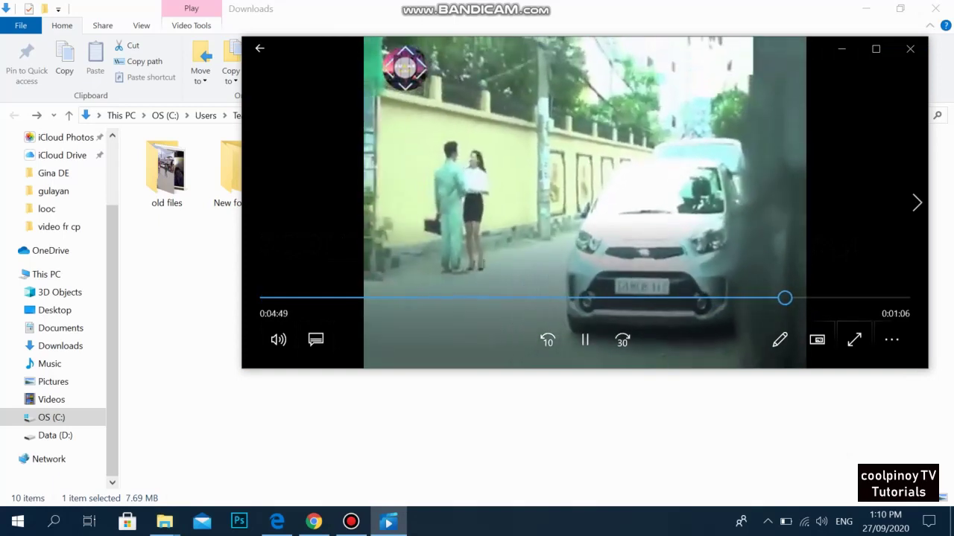